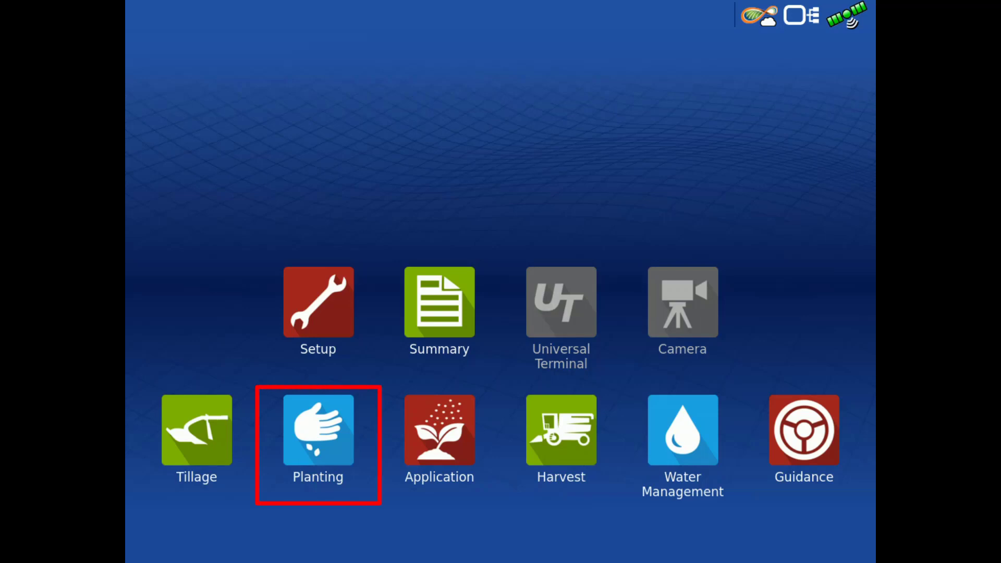
Start a new planting configuration using the CaseIH Magnum 380 as the vehicle
left_click(318, 439)
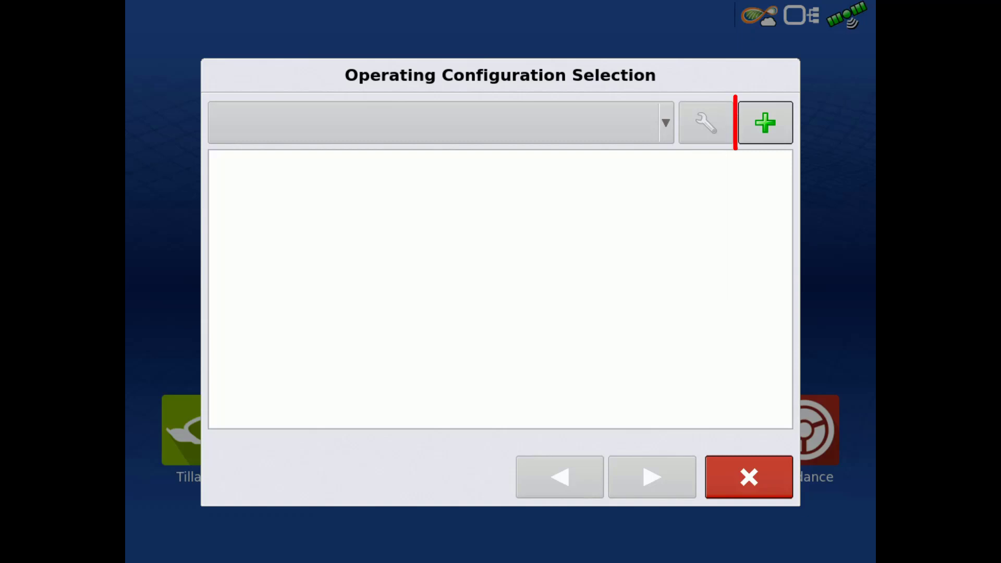
left_click(766, 122)
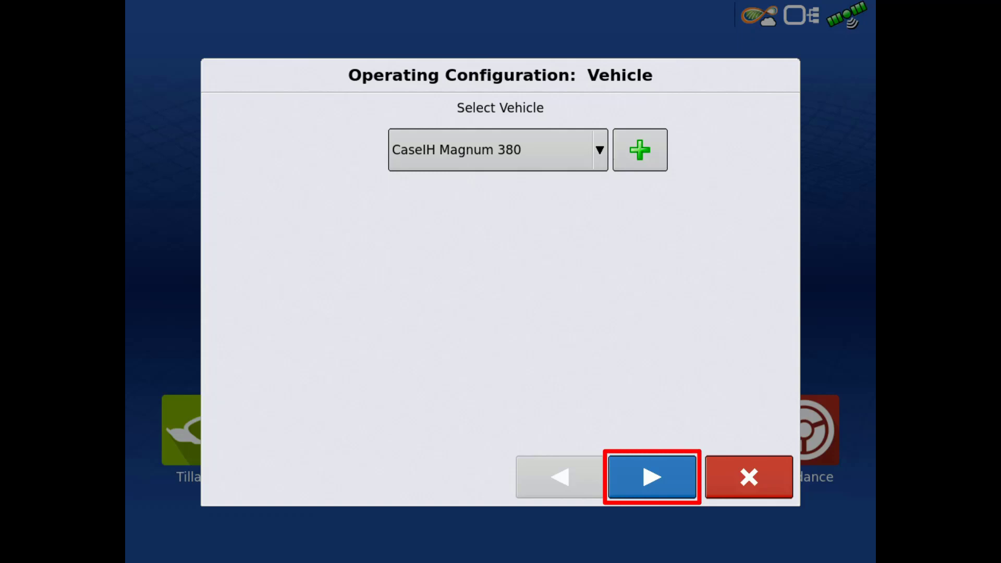
left_click(652, 476)
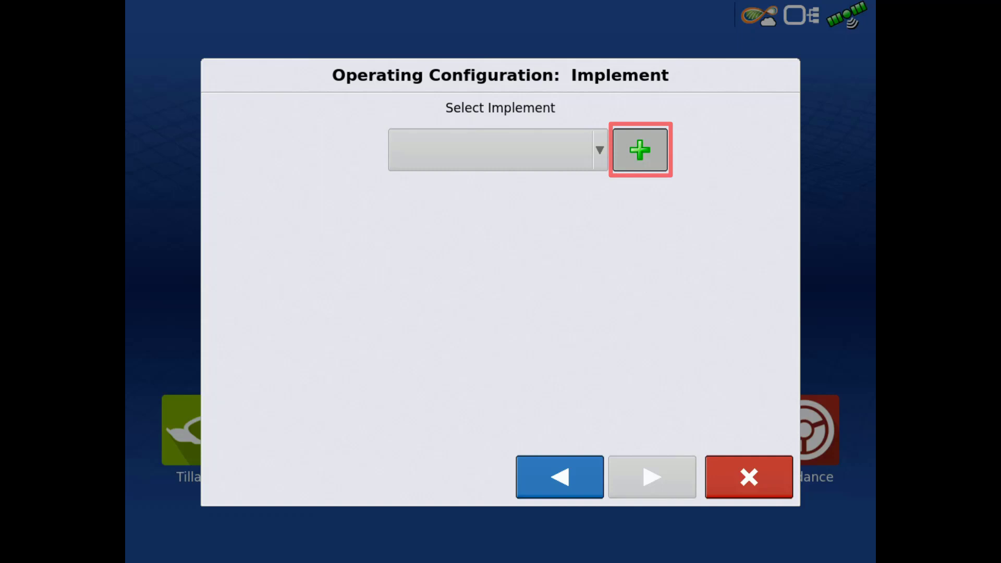
Add a Planter implement with make John Deere and model 1760
left_click(640, 150)
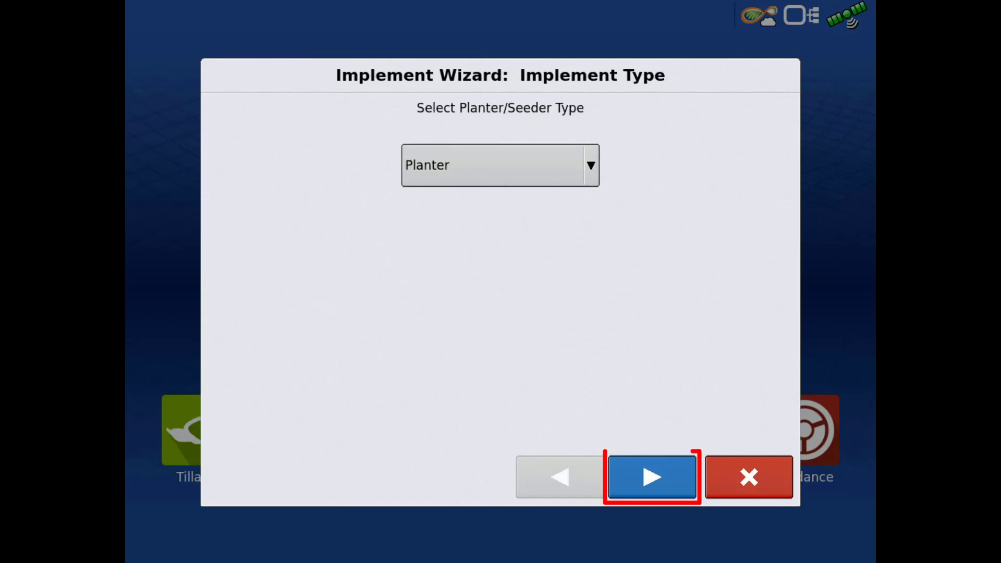
left_click(653, 477)
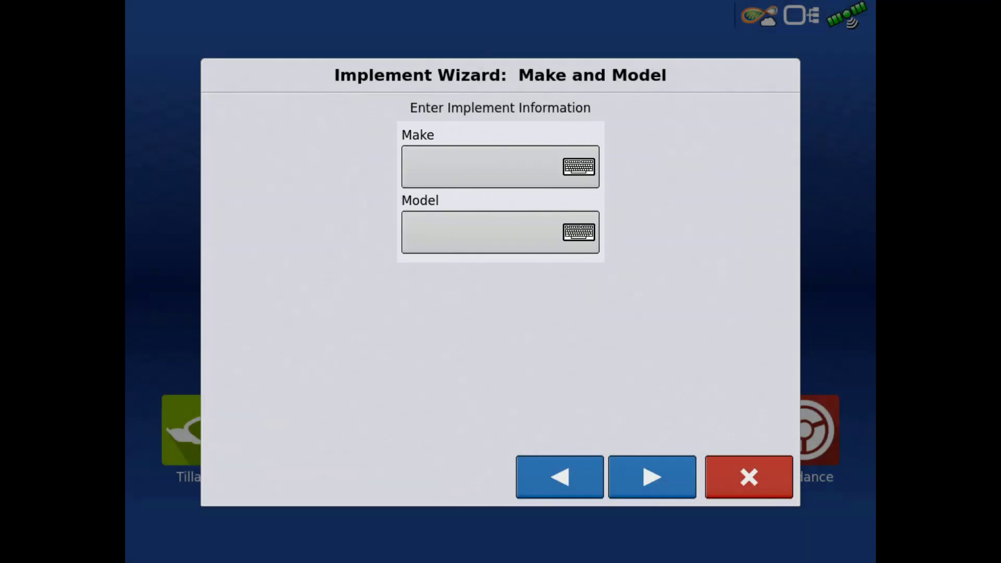
left_click(501, 167)
type("John ")
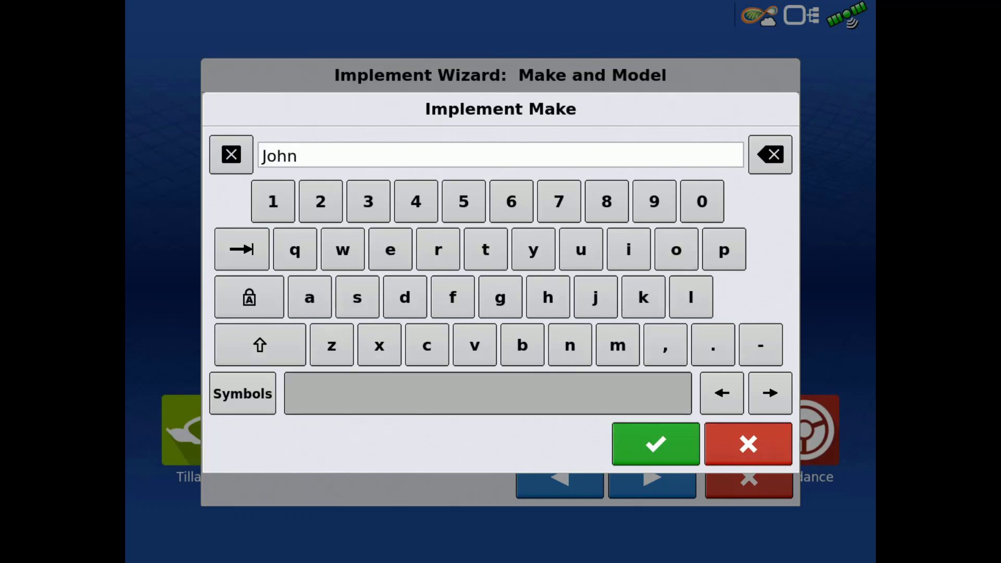
type("Deere")
left_click(655, 444)
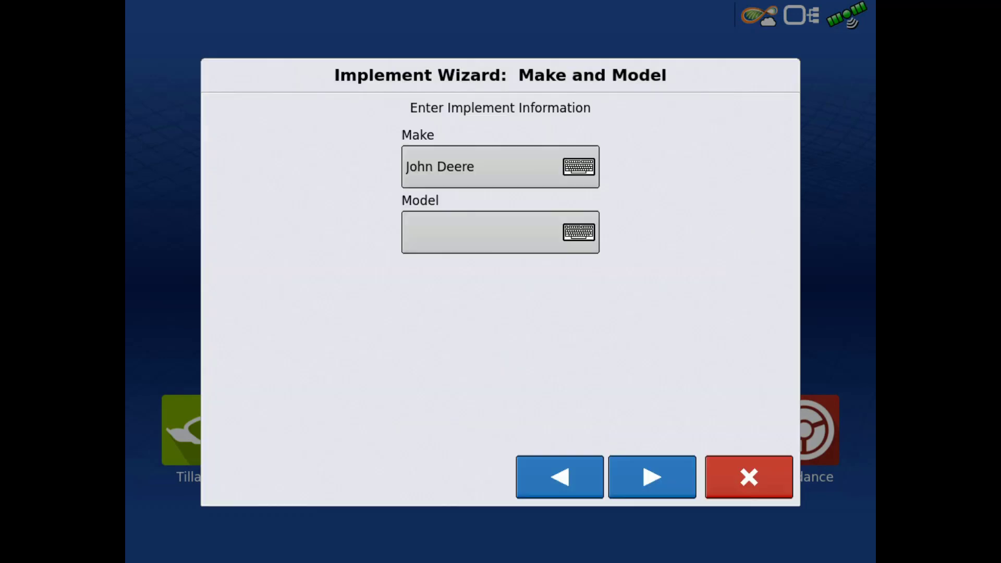
left_click(499, 230)
type("17")
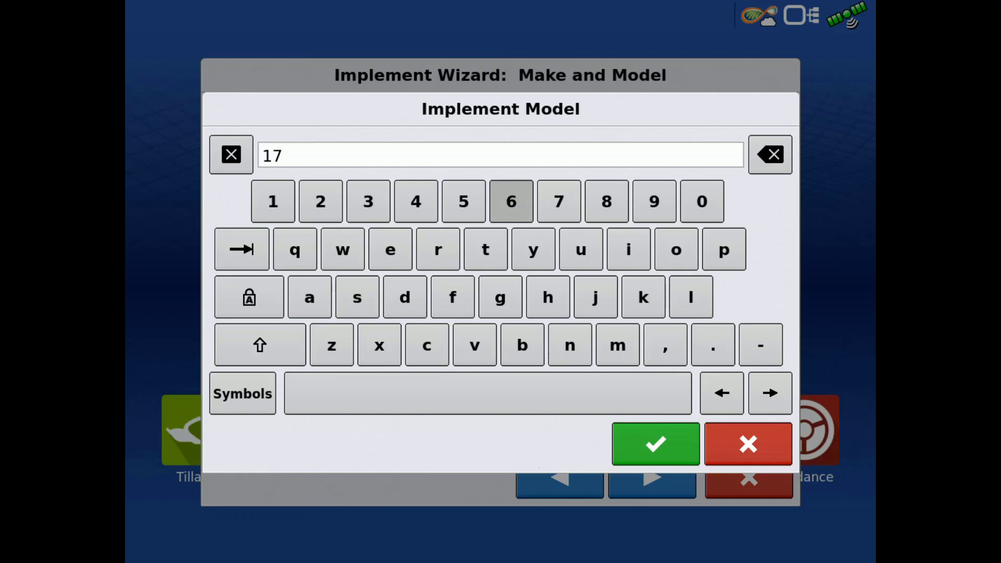
type("60")
left_click(655, 443)
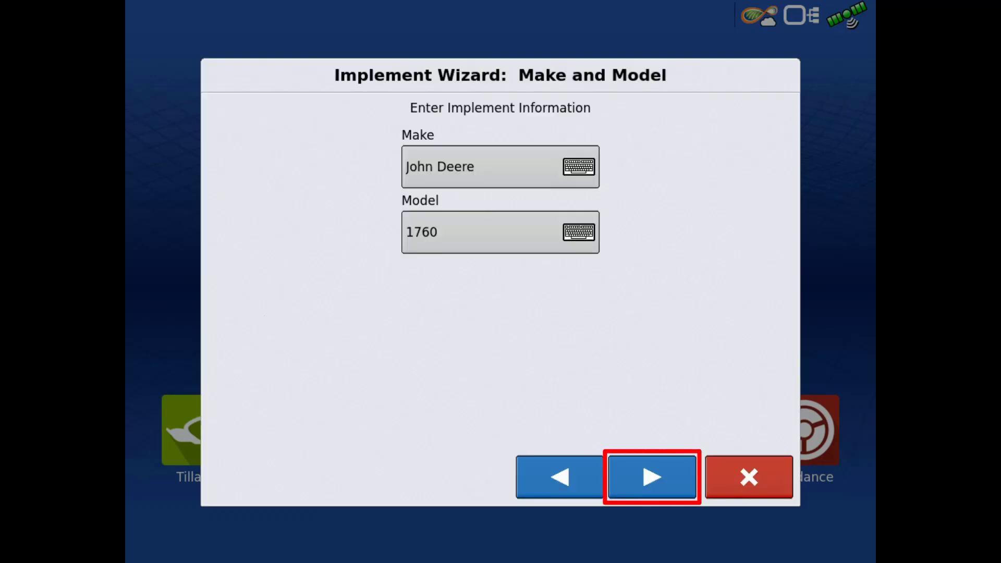
left_click(652, 477)
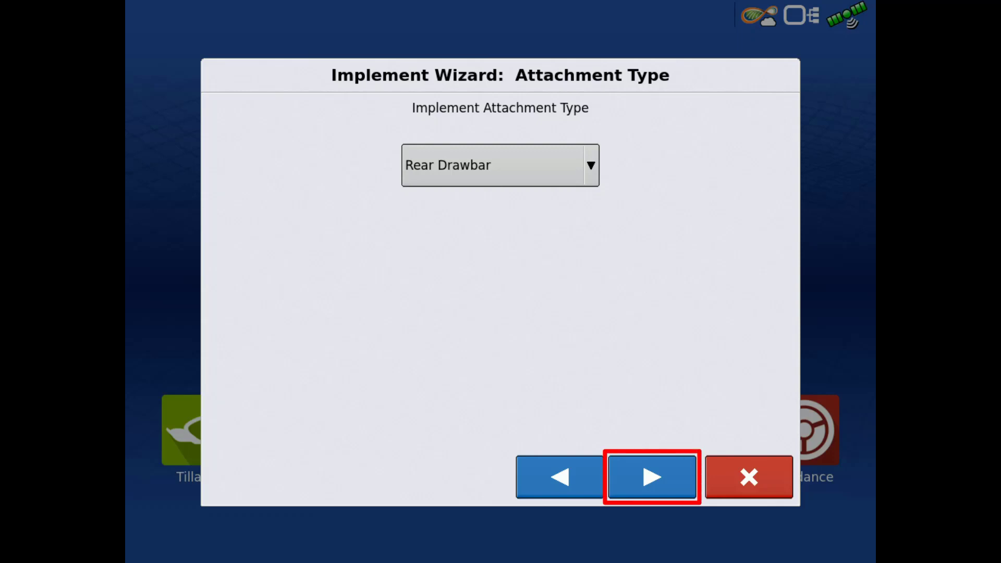
Accept the Rear Drawbar attachment and begin adding a new seed rate controller
left_click(651, 477)
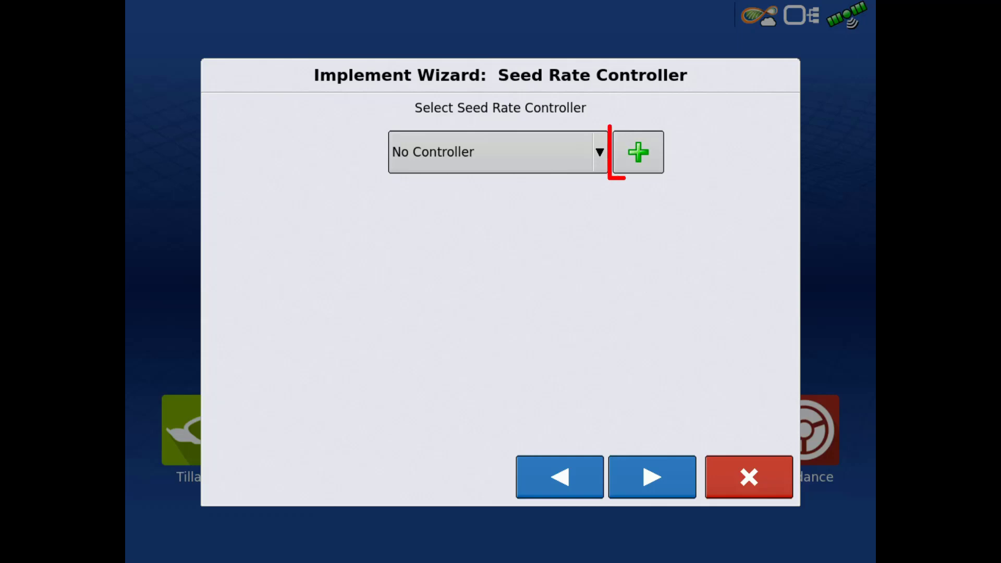
left_click(639, 152)
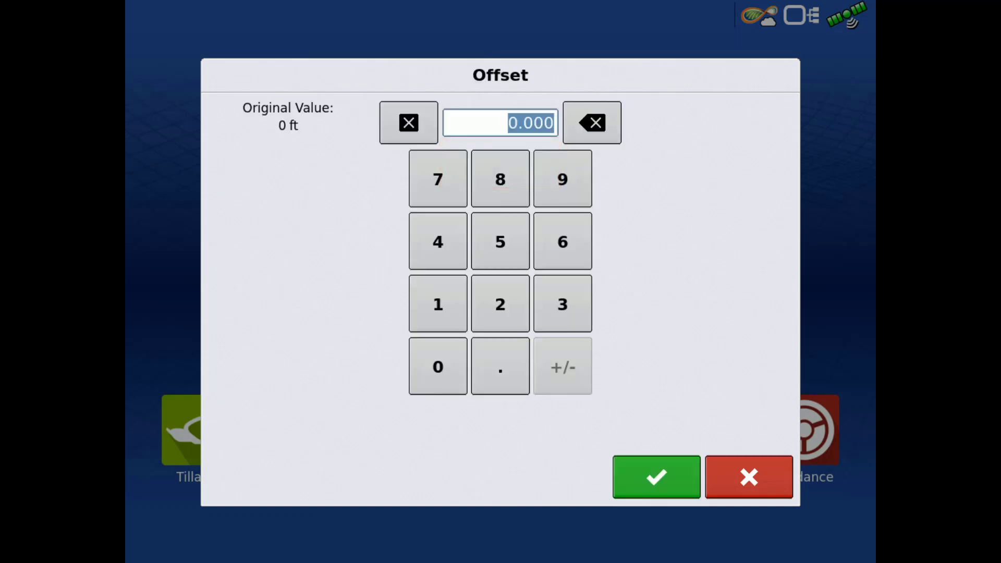
type("12")
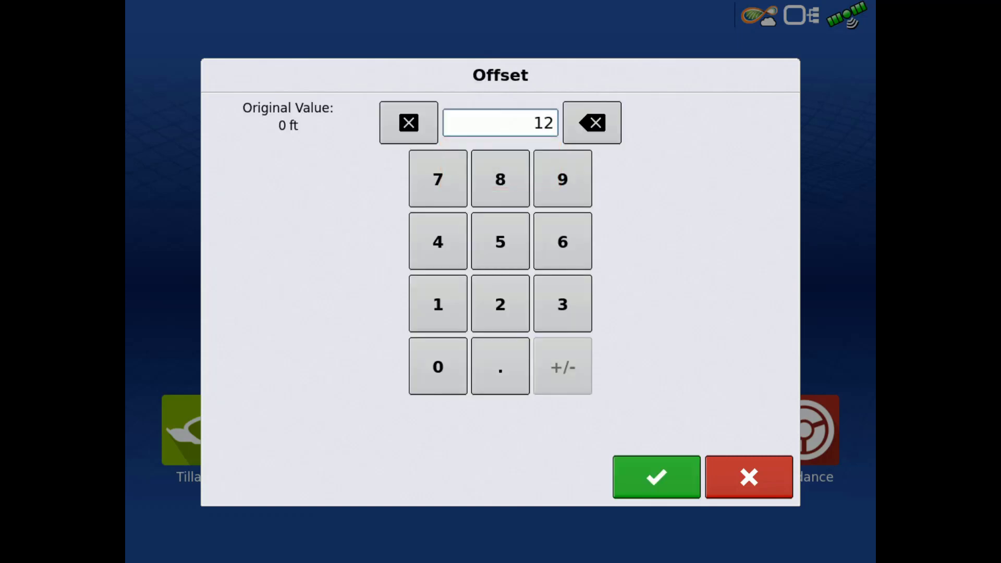
Confirm the 12 ft application point offset and continue past it
key("Return")
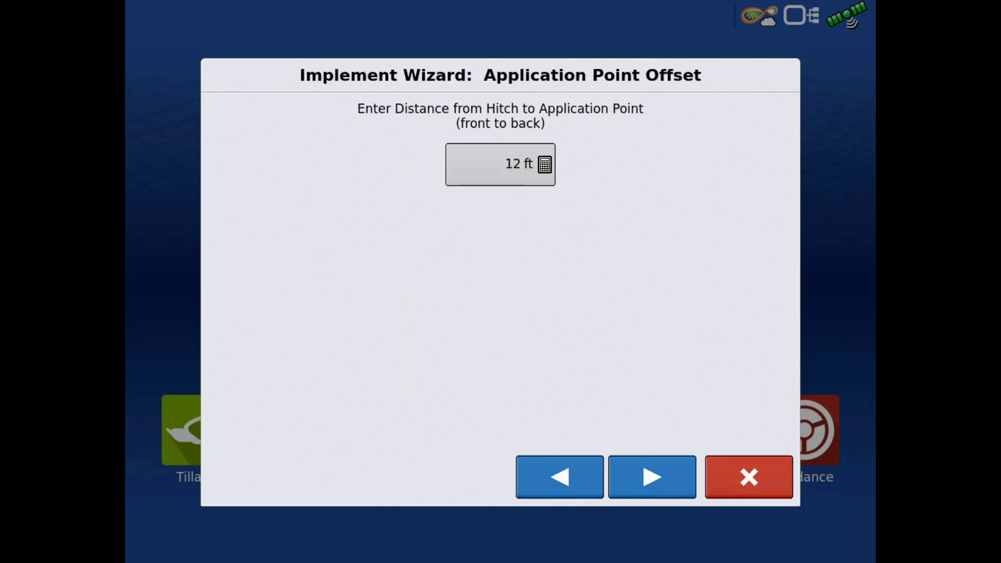
left_click(652, 476)
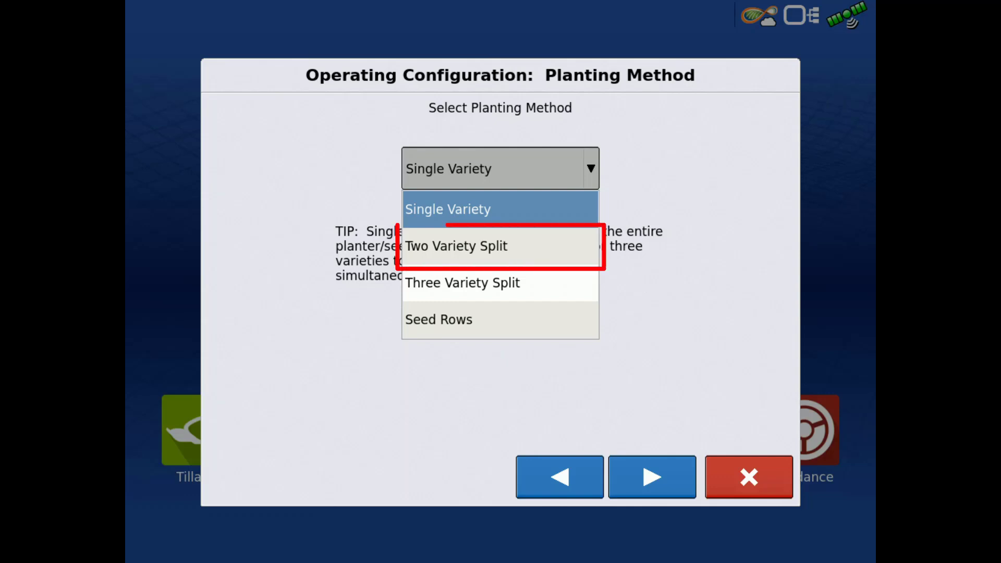
Select Two Variety Split as the planting method and continue to Section Assignment
left_click(501, 246)
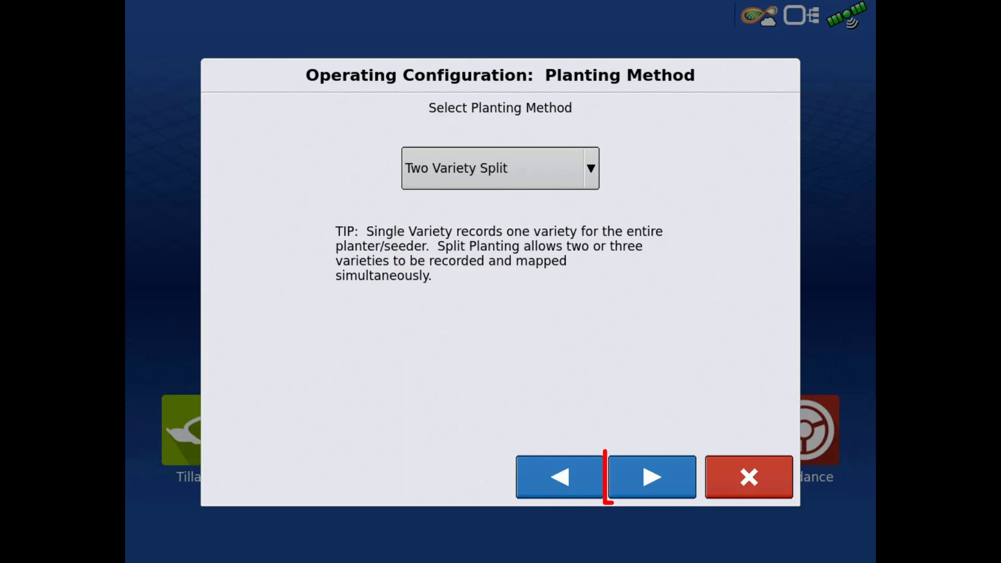
left_click(652, 477)
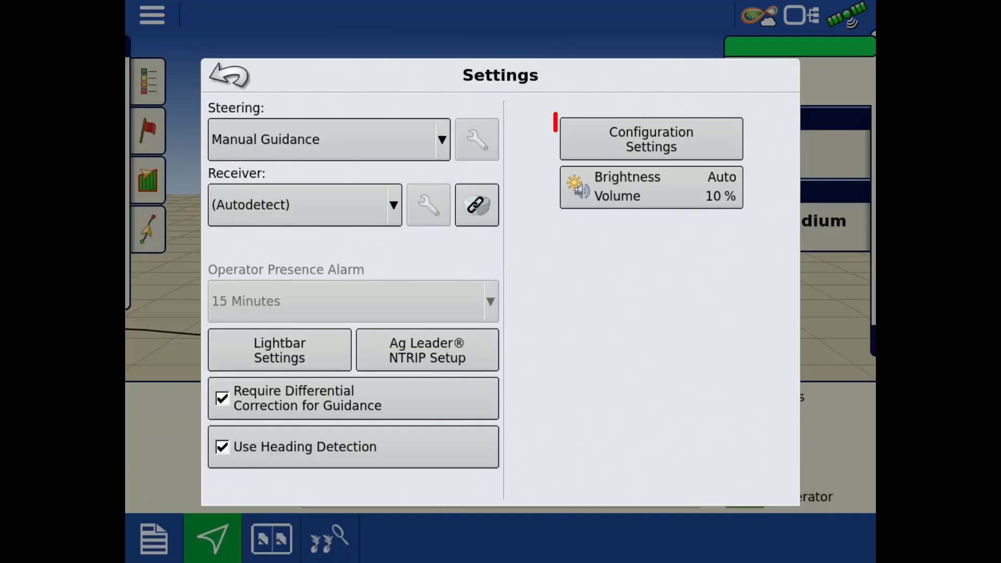
Open the Configuration Setup screen from Settings
left_click(651, 140)
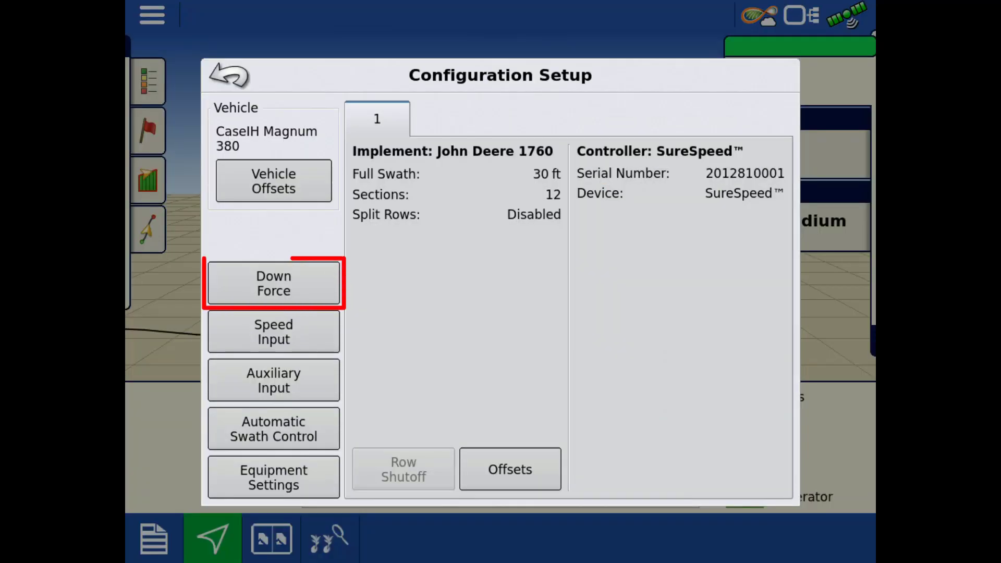
In the Down Force Advanced table, select all rows and choose the Deere (PN 4003473-1) load pin
left_click(274, 283)
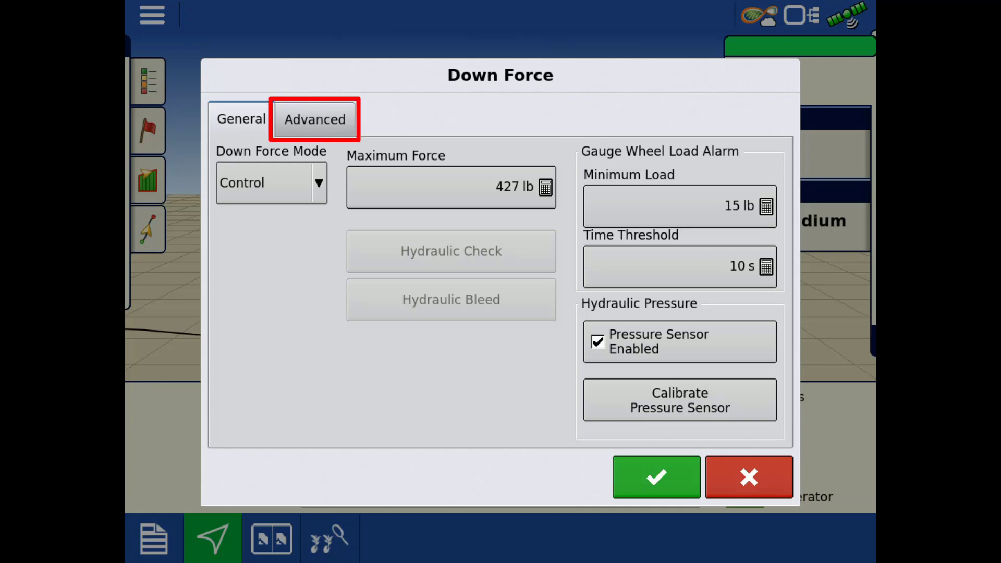
left_click(315, 119)
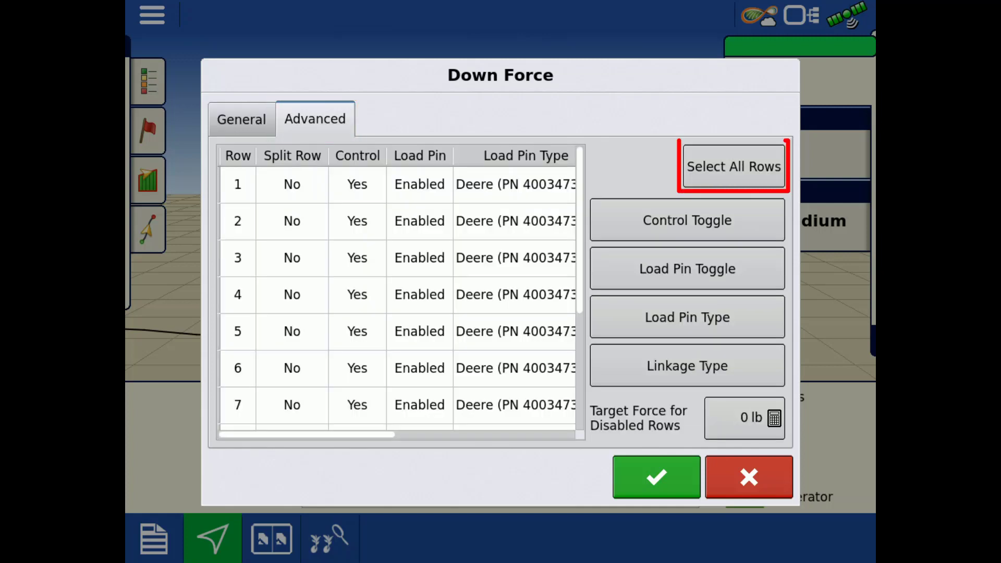
left_click(734, 166)
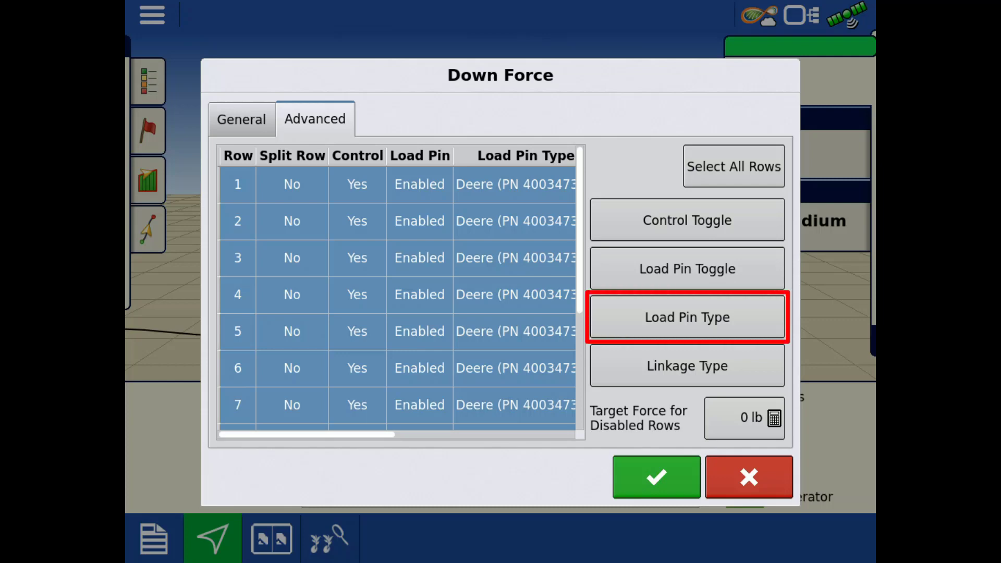
left_click(687, 317)
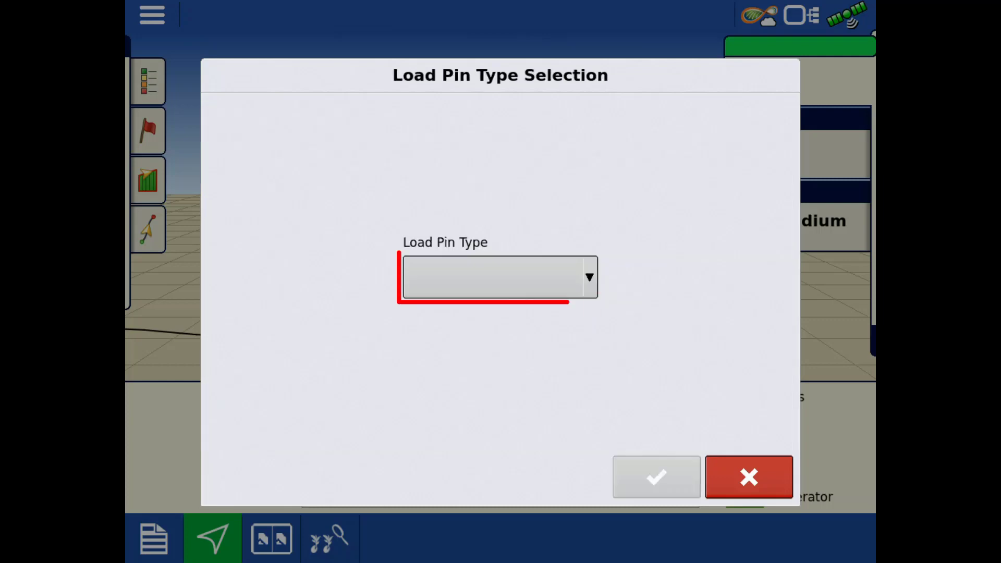
left_click(501, 278)
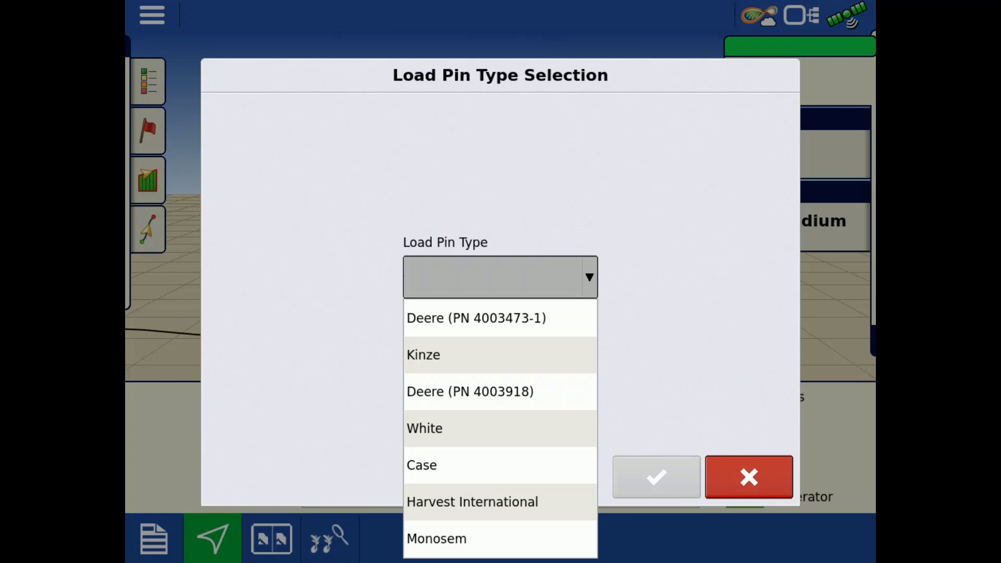
left_click(476, 317)
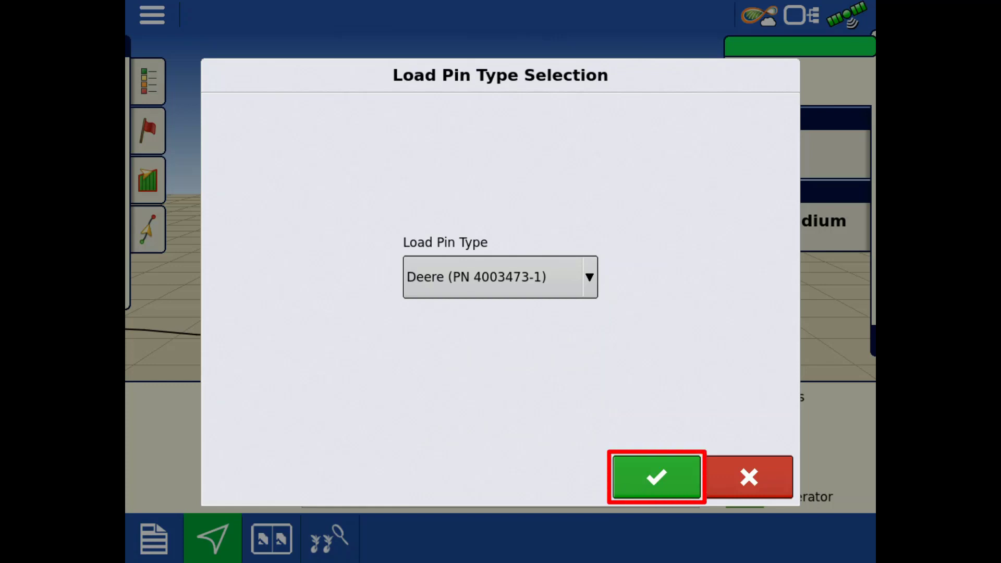
Apply the Deere load pin, then give all selected rows John Deere linkage
left_click(656, 476)
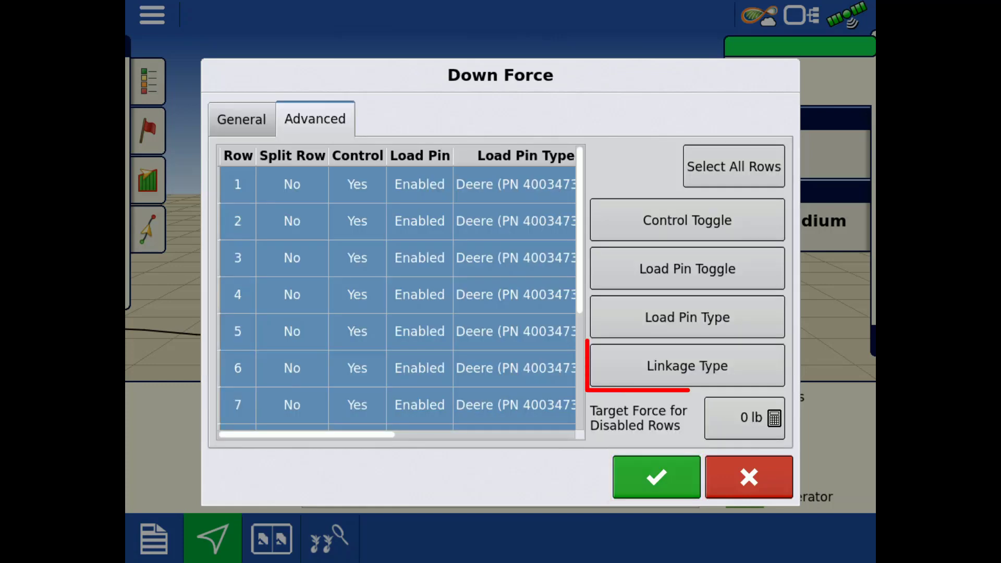
left_click(687, 365)
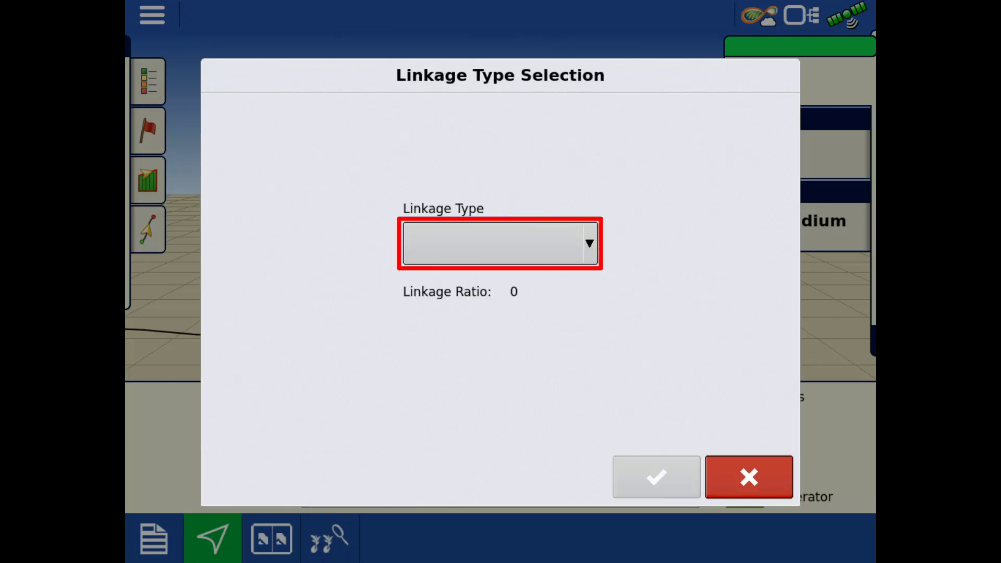
left_click(501, 244)
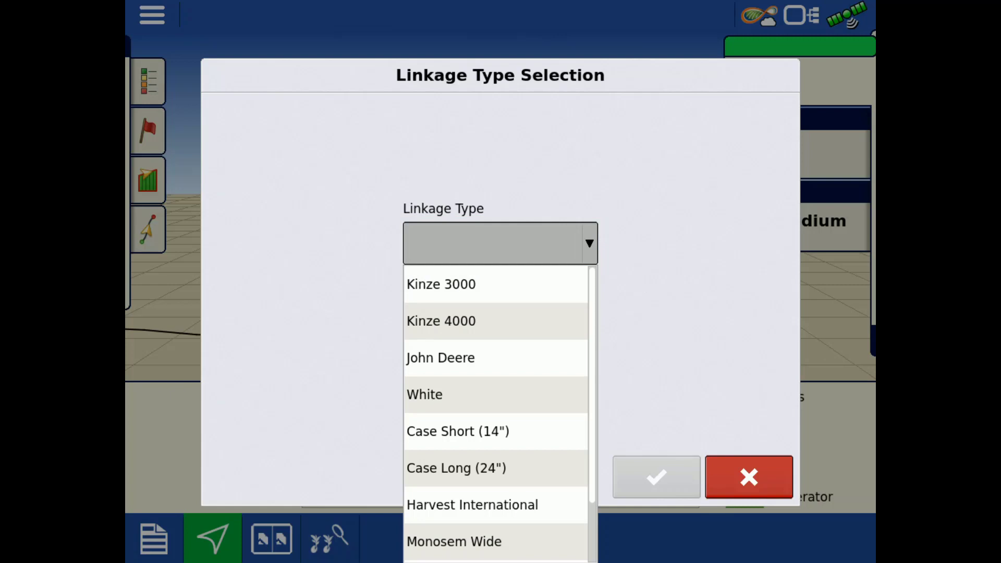
left_click(441, 358)
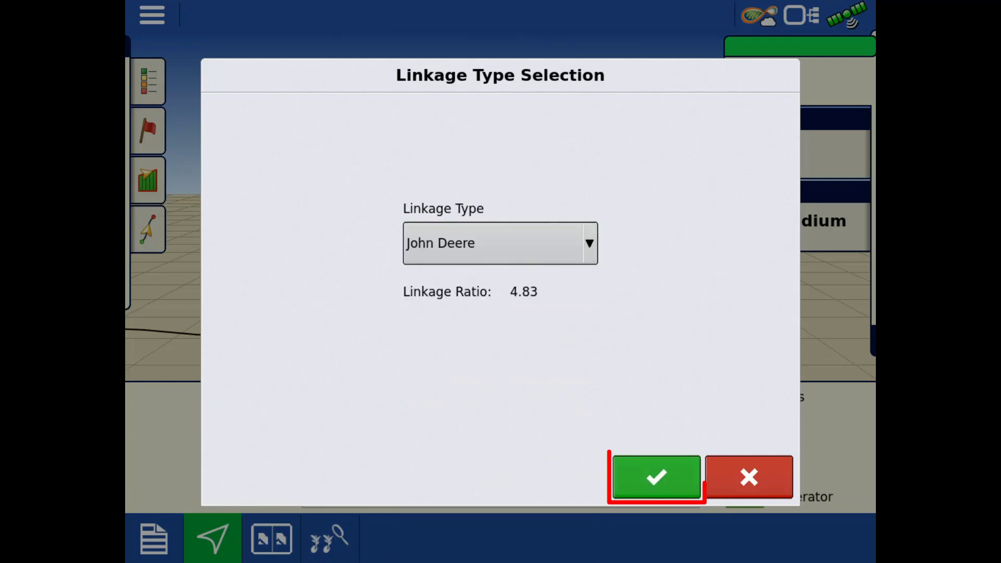
left_click(657, 477)
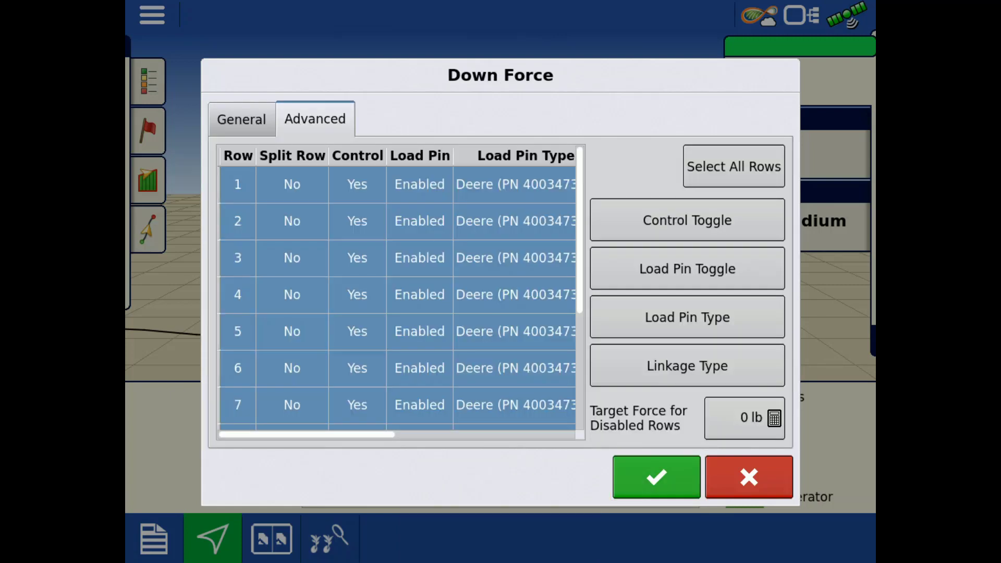
scroll(397, 290, "right", 5)
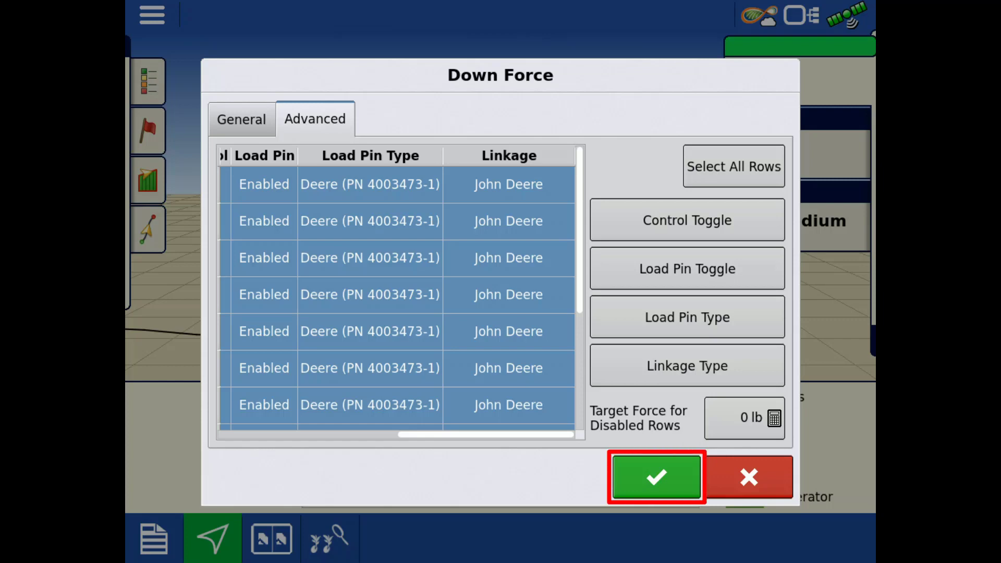
Save the down force settings, then leave Configuration Setup and Settings for the map screen
left_click(657, 477)
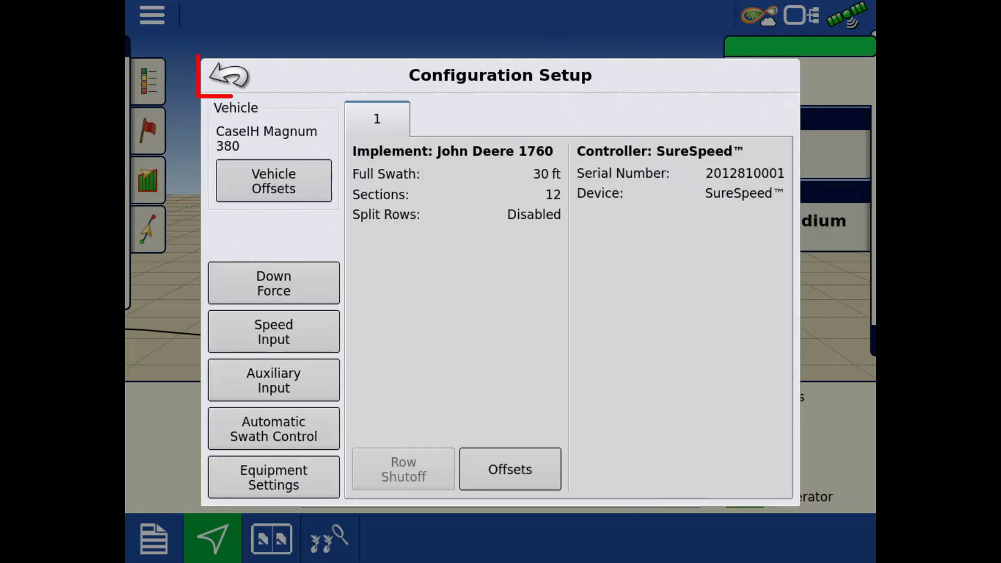
left_click(229, 75)
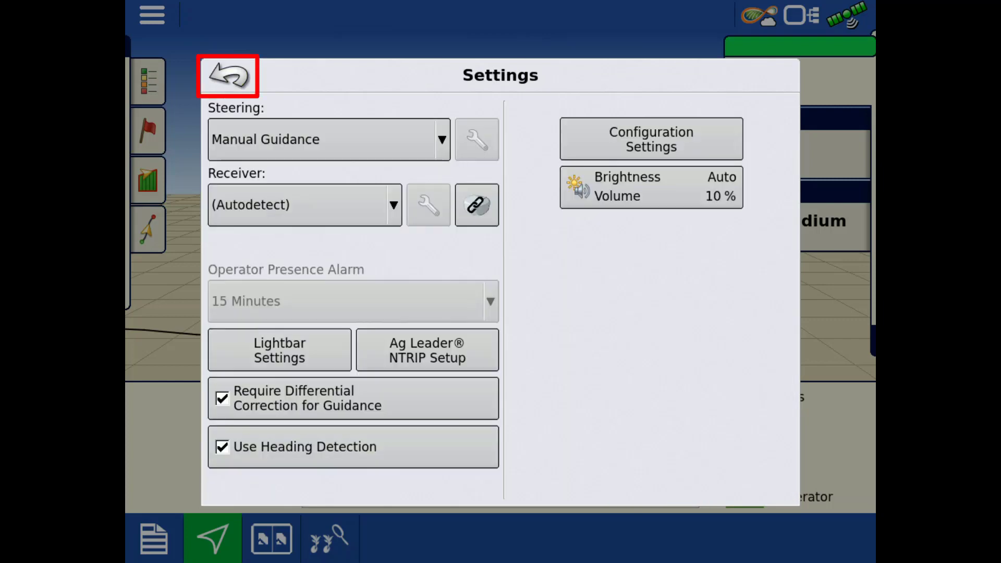
left_click(229, 75)
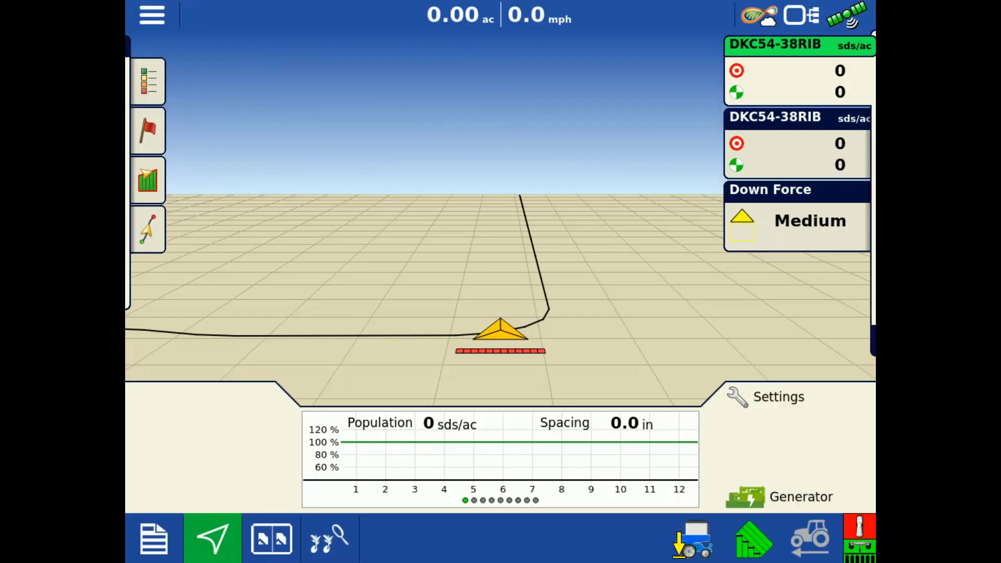